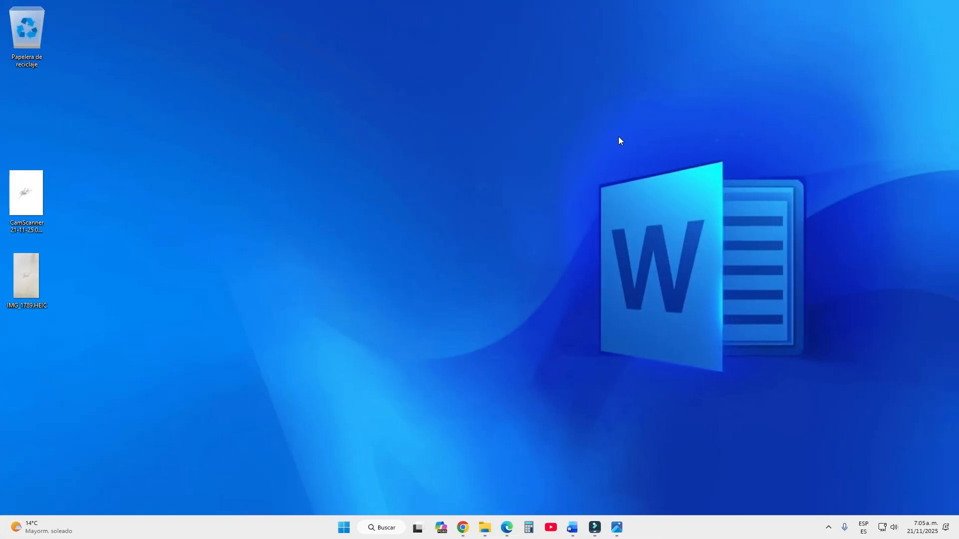
Switch to Word with the REFERENCIA LABORAL letter open
left_click(574, 535)
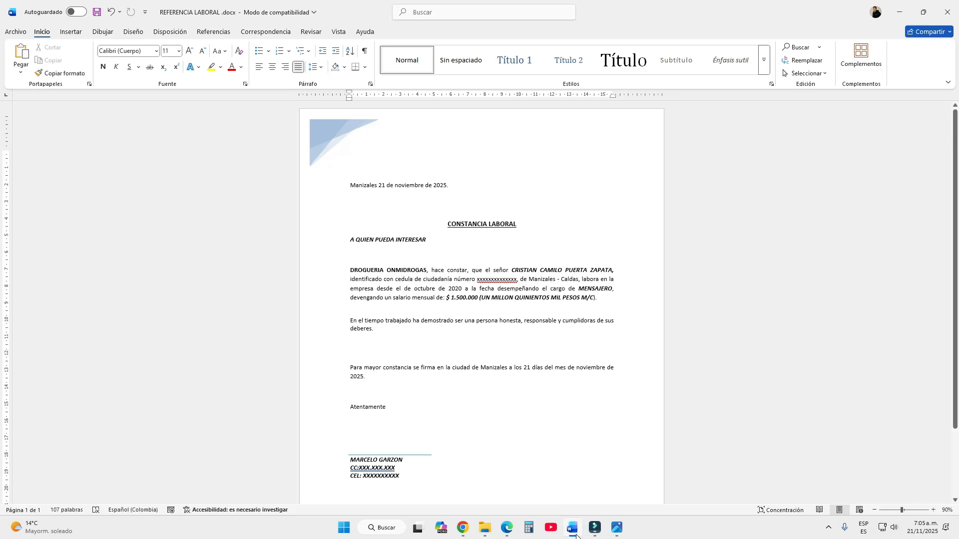
Insert the scanned signature CamScanner 21-11-25 06.50_1.jpg from the Escritorio folder into the letter
left_click(71, 31)
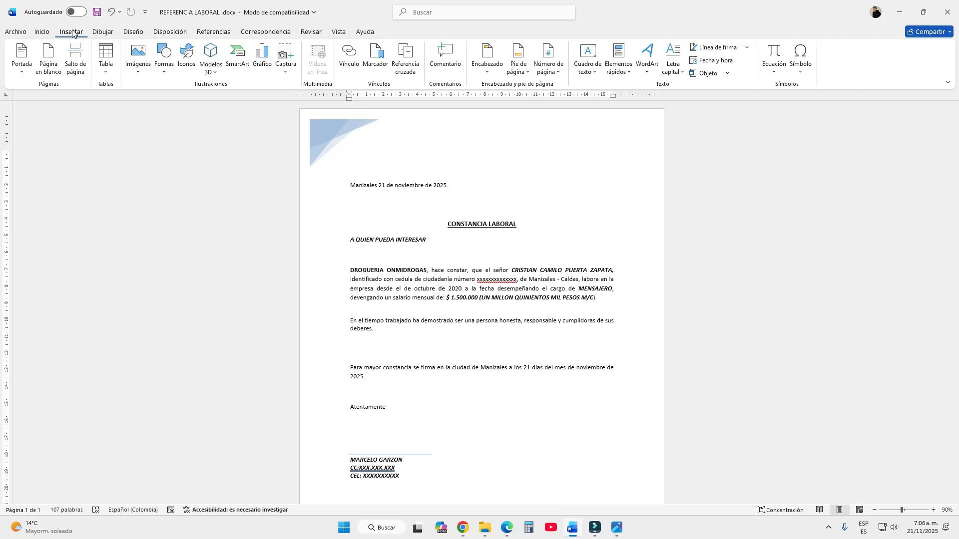
left_click(139, 61)
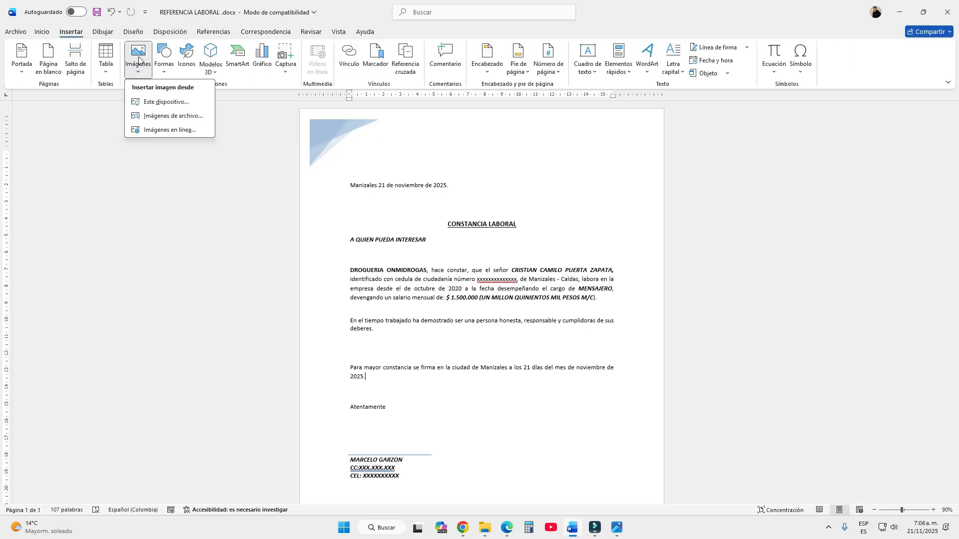
left_click(156, 103)
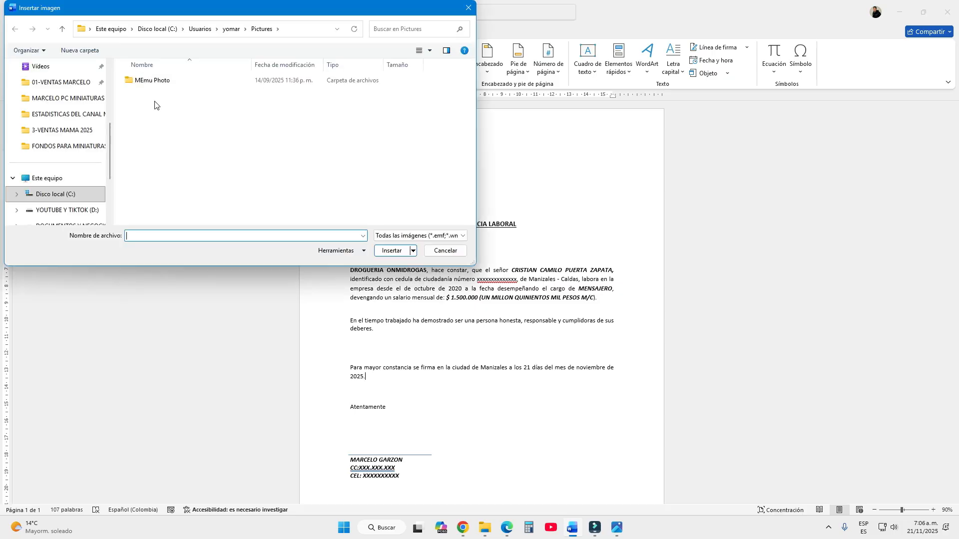
scroll(51, 173, "up", 3)
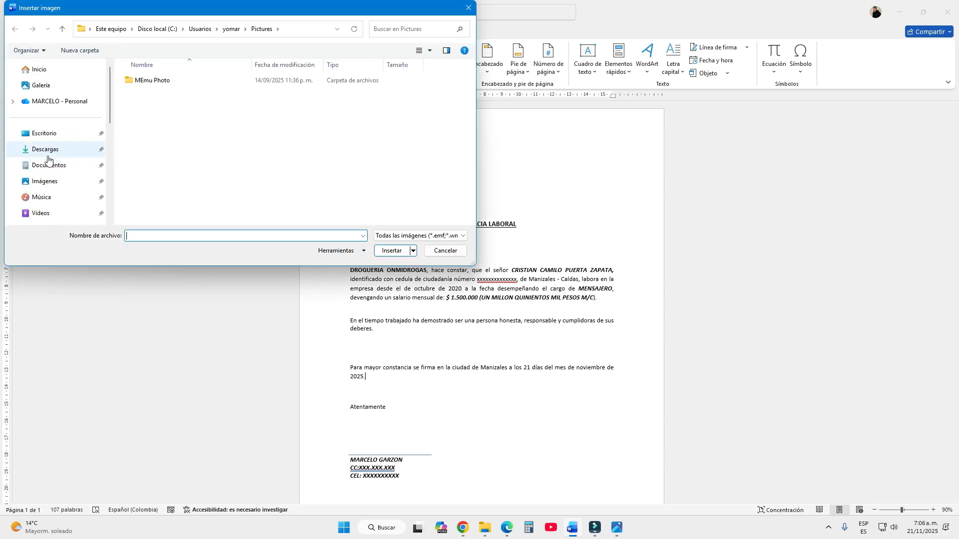
left_click(48, 135)
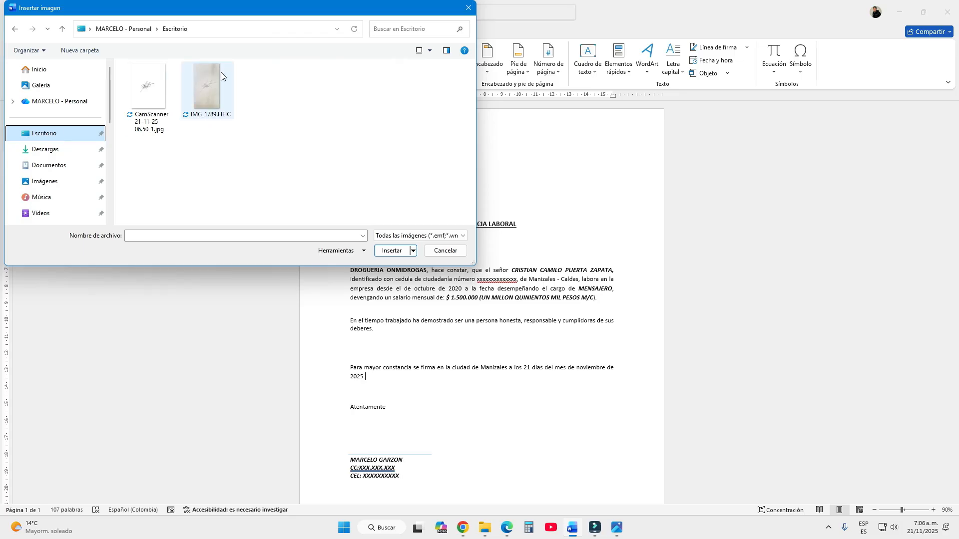
double_click(143, 85)
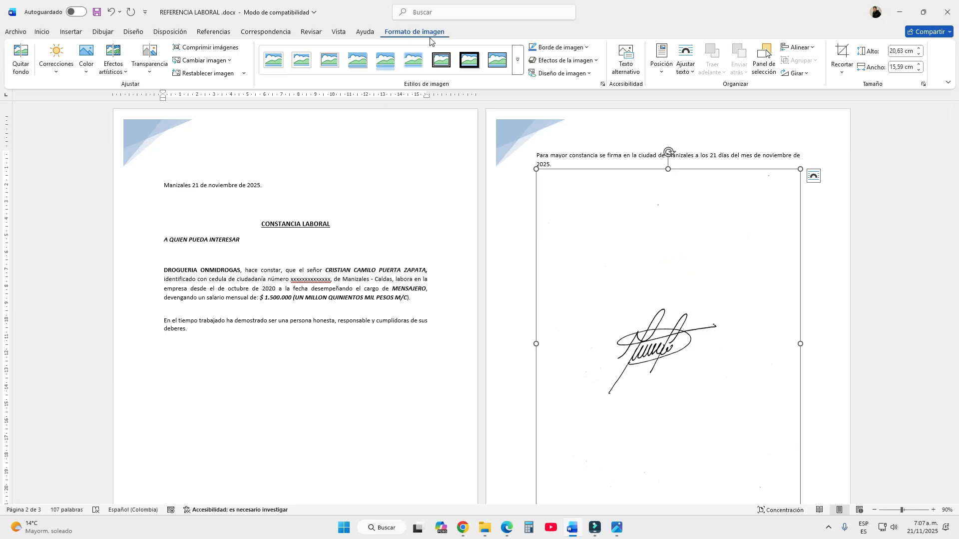
Set the scanned signature's text wrapping to Delante del texto, then delete the picture from the letter
left_click(687, 72)
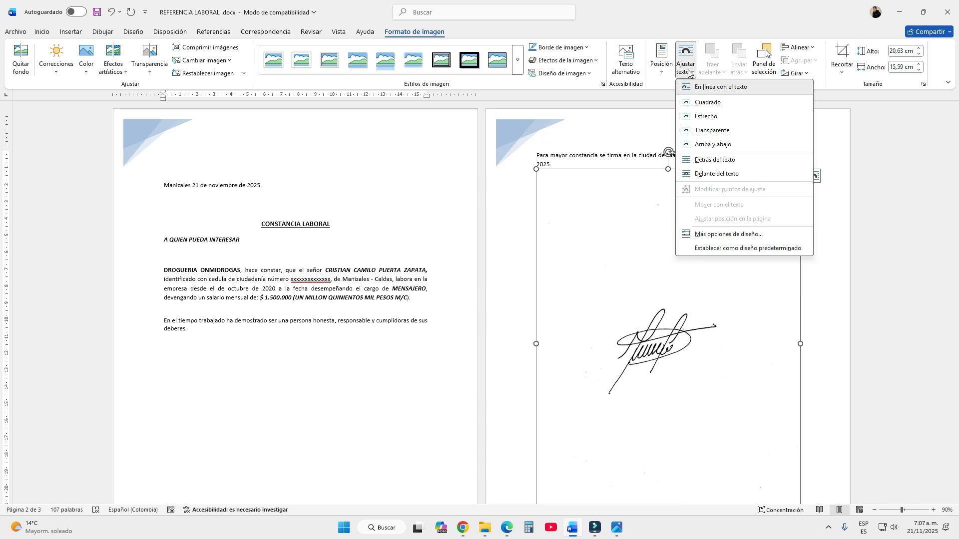
left_click(724, 174)
mouse_move(507, 213)
left_mouse_down()
mouse_move(513, 146)
mouse_move(537, 195)
mouse_move(546, 184)
mouse_move(526, 184)
left_mouse_up()
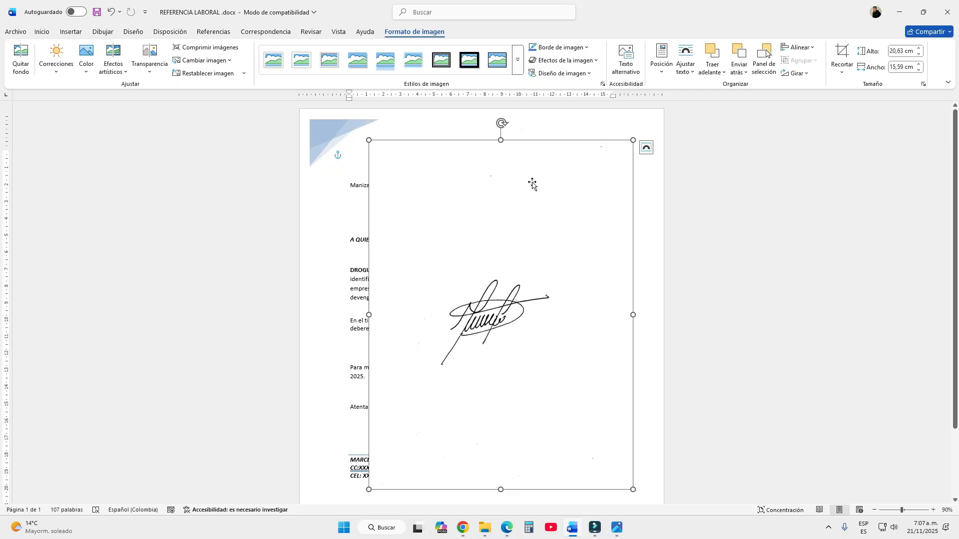
key("Delete")
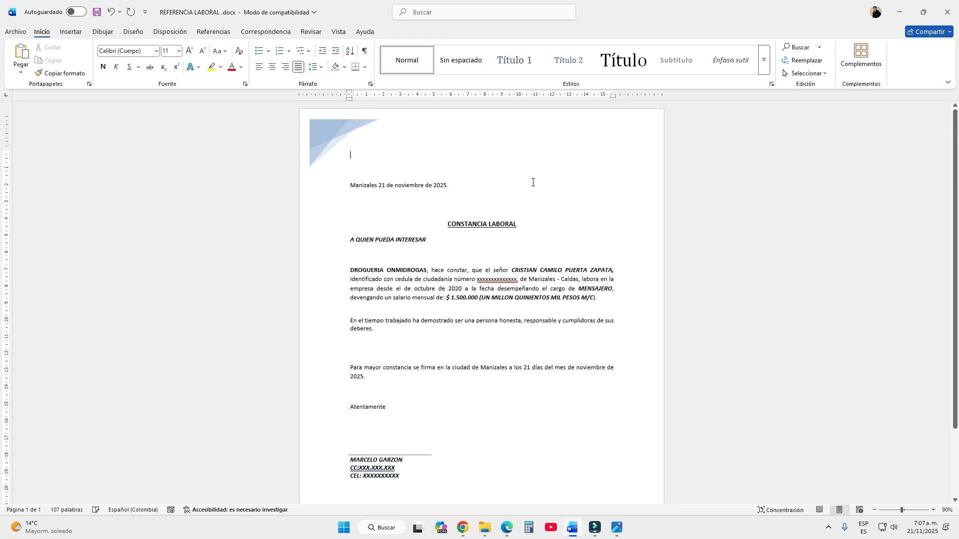
Insert the signature photo IMG_1789.HEIC from the Escritorio folder into the letter
left_click(71, 32)
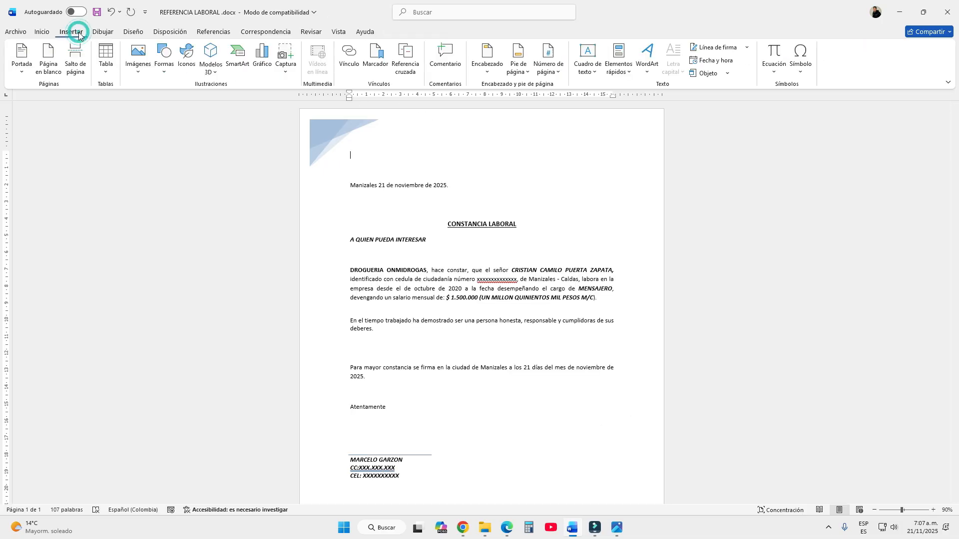
left_click(138, 58)
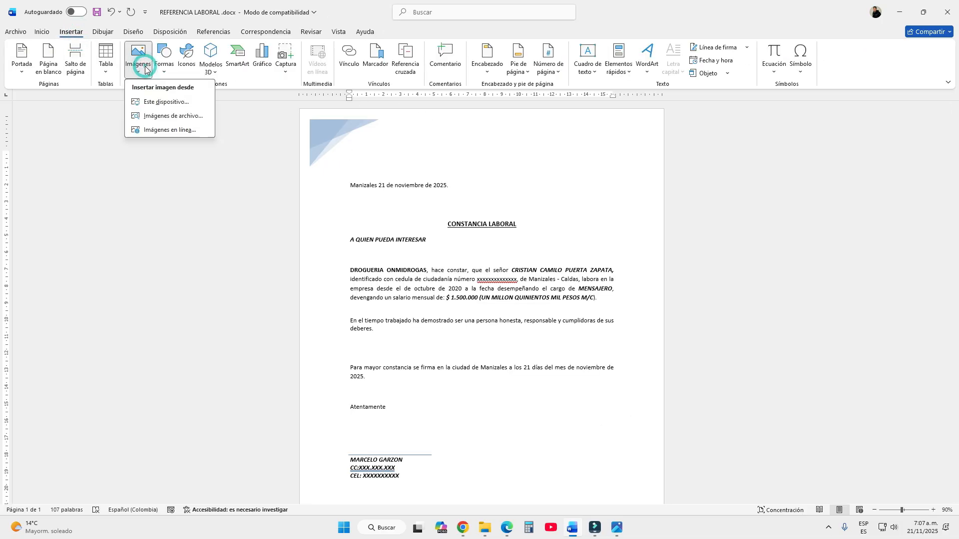
left_click(162, 102)
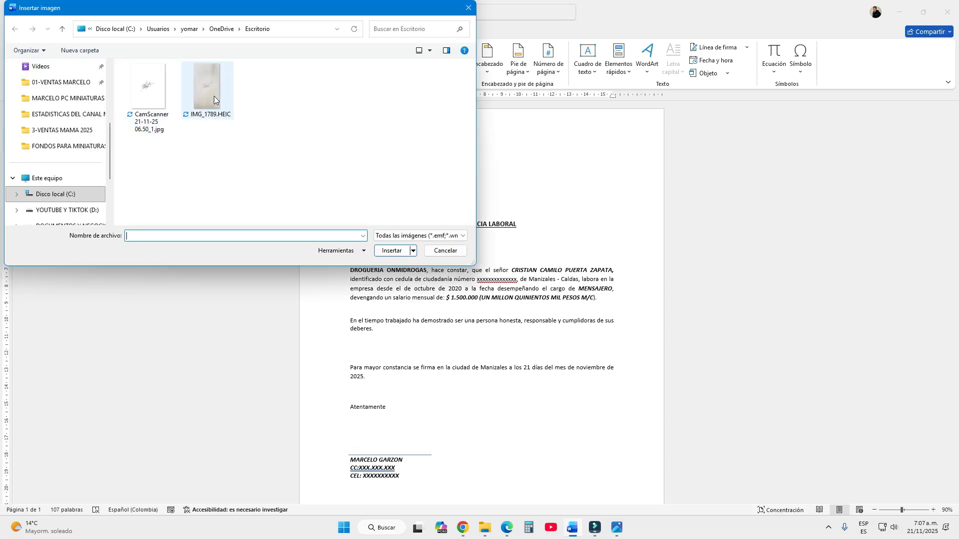
key("Escape")
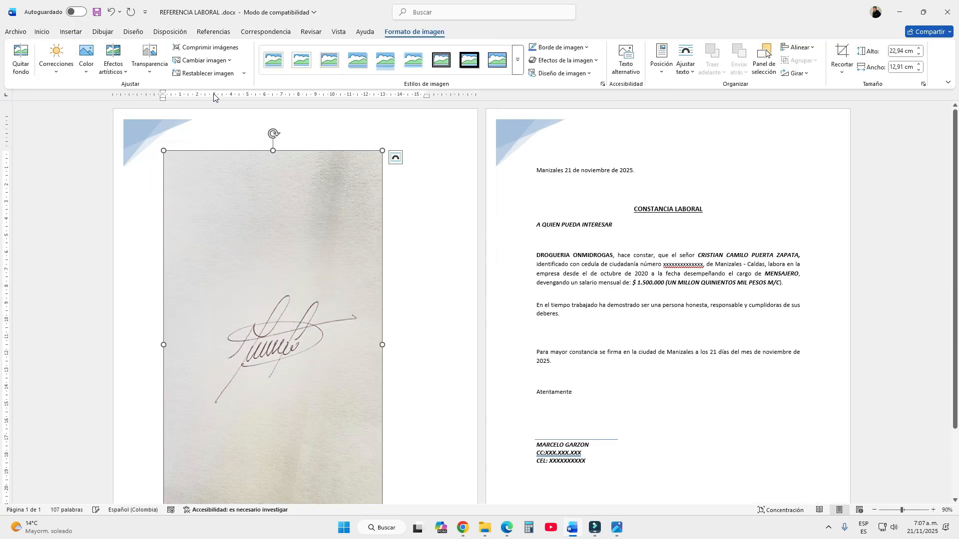
Set the signature photo's text wrapping to Delante del texto and position it over the middle of the letter
scroll(274, 285, "down", 10)
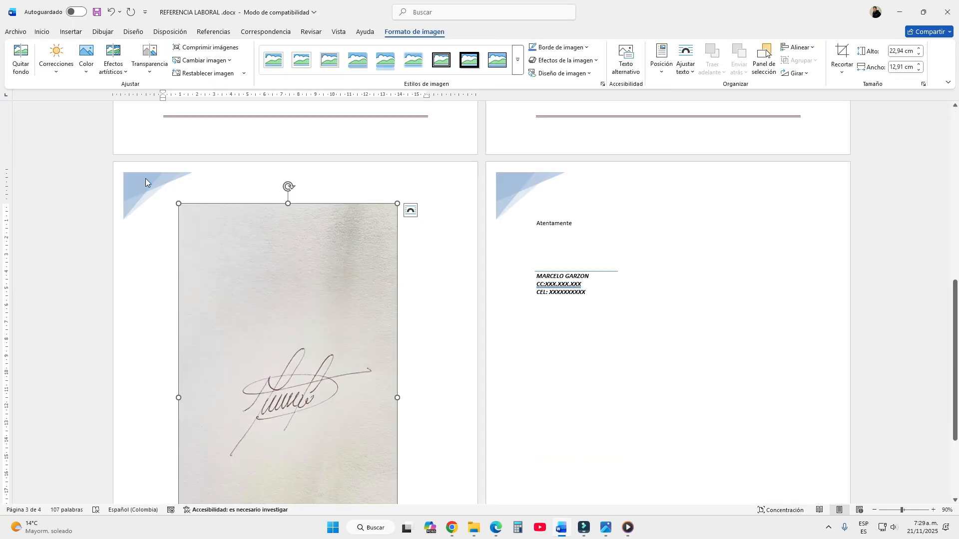
mouse_move(335, 277)
left_mouse_down()
mouse_move(340, 235)
mouse_move(296, 253)
left_mouse_up()
left_click(690, 72)
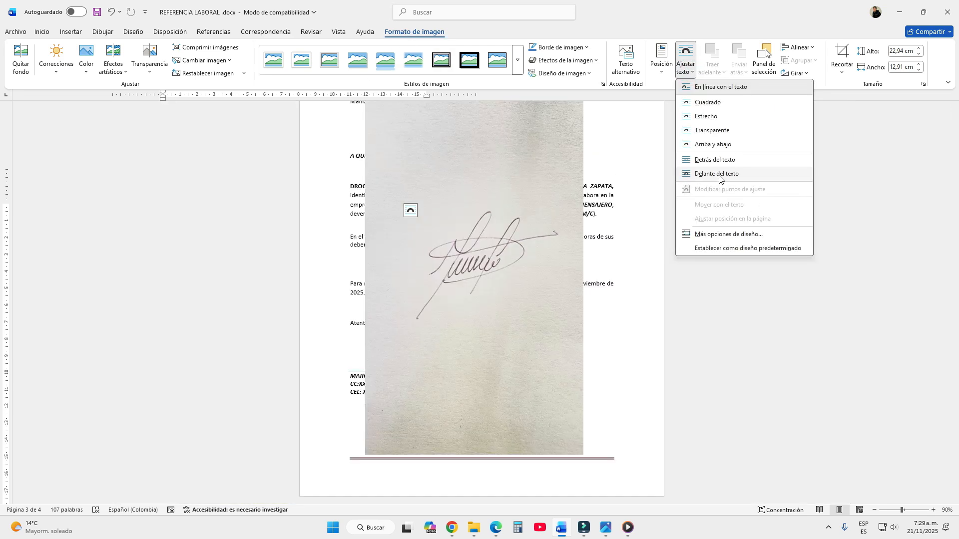
left_click(719, 175)
mouse_move(451, 203)
left_mouse_down()
mouse_move(466, 165)
mouse_move(438, 189)
mouse_move(452, 220)
left_mouse_up()
mouse_move(463, 266)
left_mouse_down()
mouse_move(468, 250)
mouse_move(468, 259)
left_mouse_up()
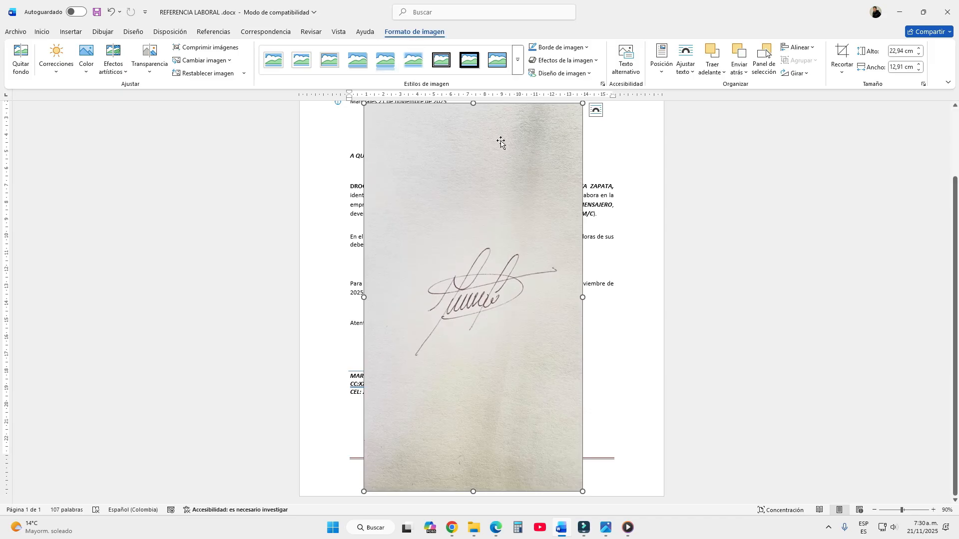
Crop the photo tightly around the signature, to about 6.76 cm high and 8.74 cm wide
left_click(842, 65)
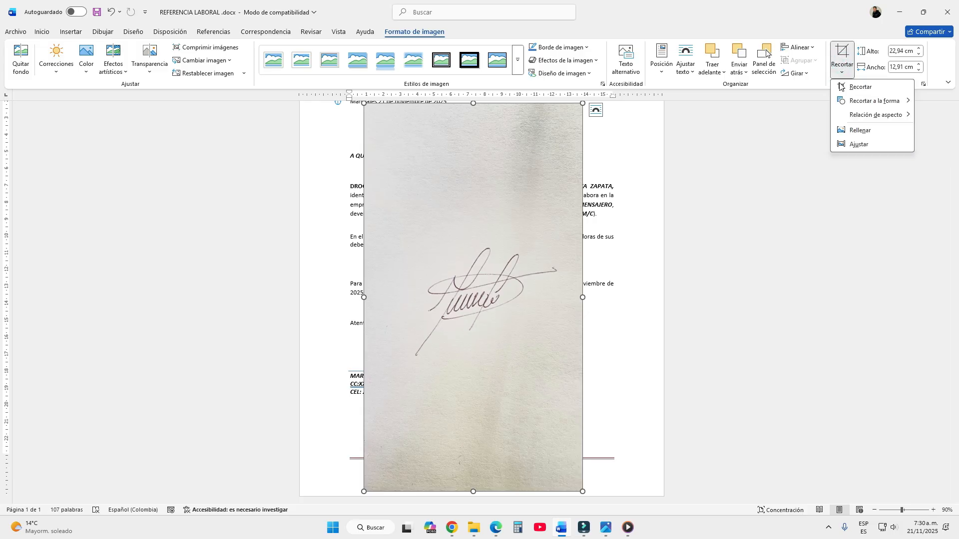
left_click(859, 87)
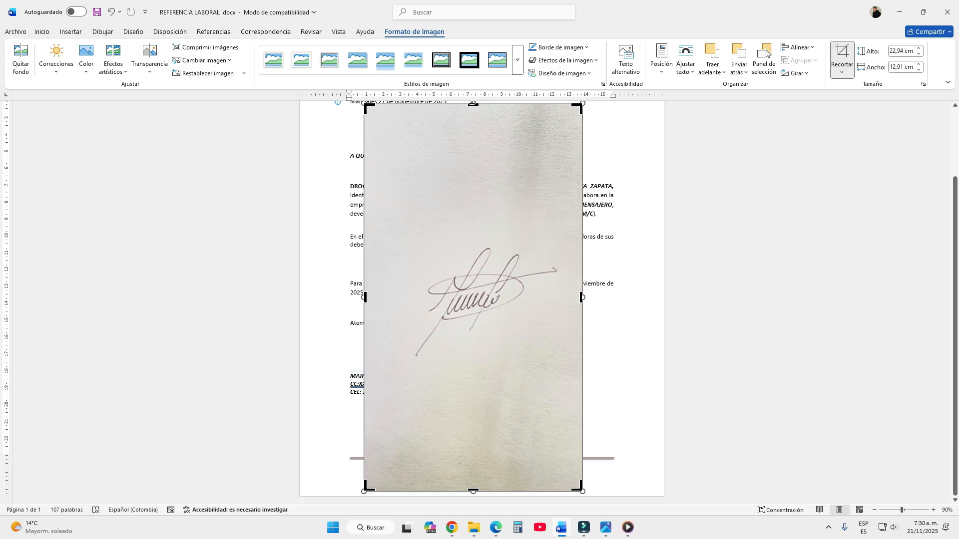
left_click_drag(471, 111, 464, 246)
left_click_drag(474, 491, 493, 357)
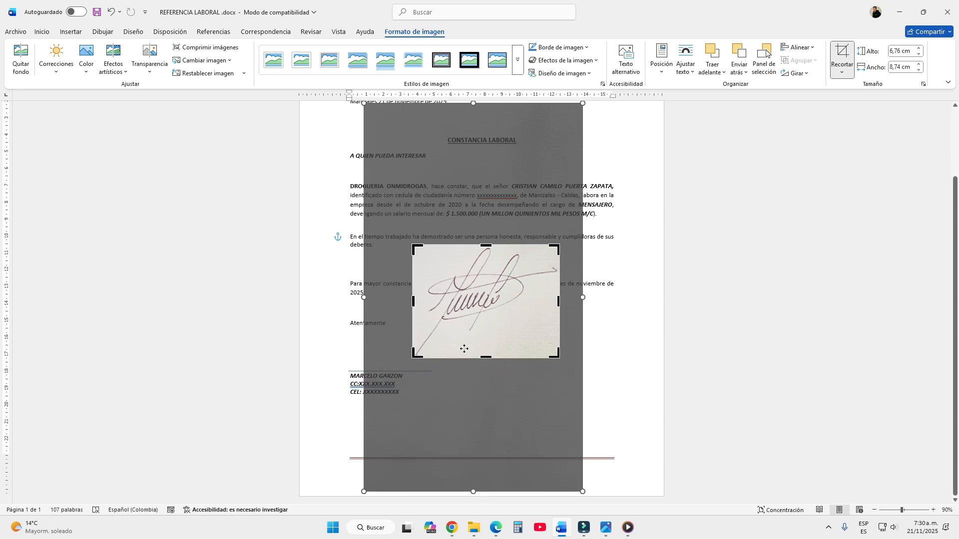
left_click(702, 259)
Enlarge the cropped signature to about 13.17 cm high by 17.03 cm wide and place it over the body text
left_click_drag(493, 304, 454, 220)
left_click_drag(521, 272, 552, 379)
mouse_move(589, 296)
left_mouse_down()
mouse_move(532, 306)
mouse_move(556, 315)
mouse_move(539, 302)
mouse_move(549, 302)
left_mouse_up()
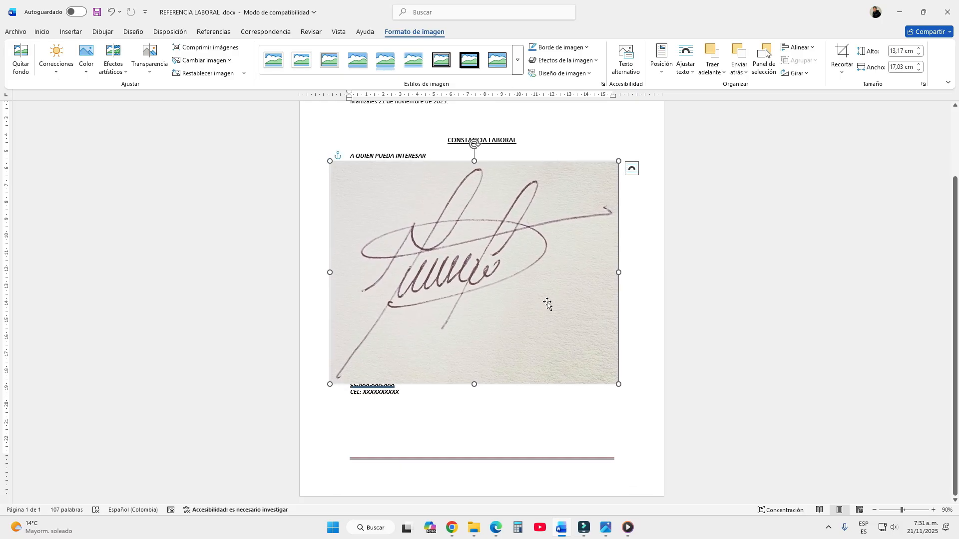
Recolor the signature picture with Blanco y negro: 75% and set its color saturation to 200%
left_click(494, 286)
left_click(92, 77)
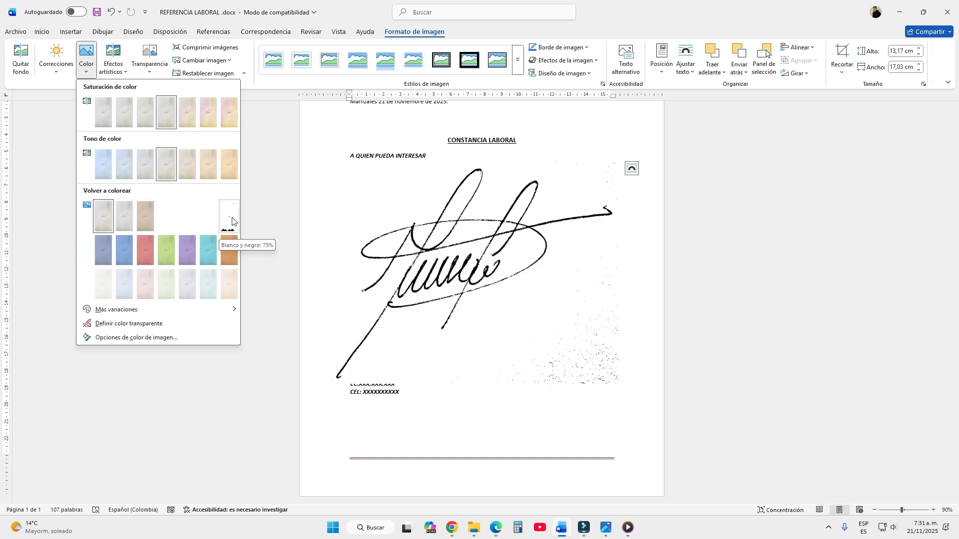
left_click(231, 220)
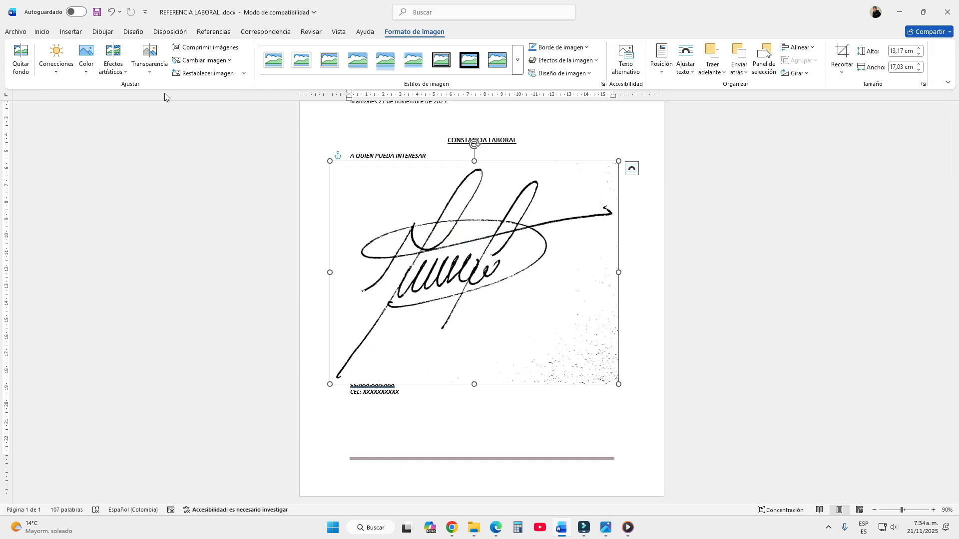
left_click(86, 64)
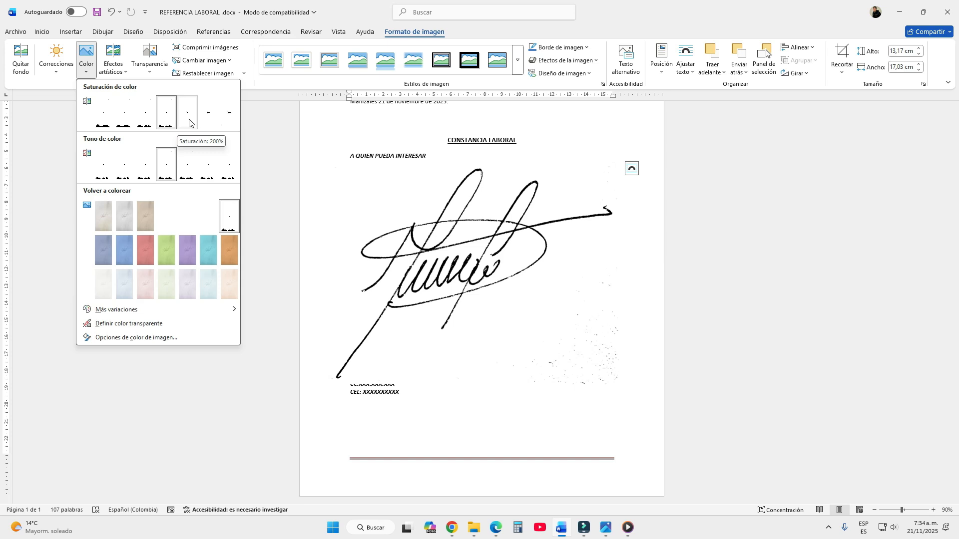
left_click(189, 123)
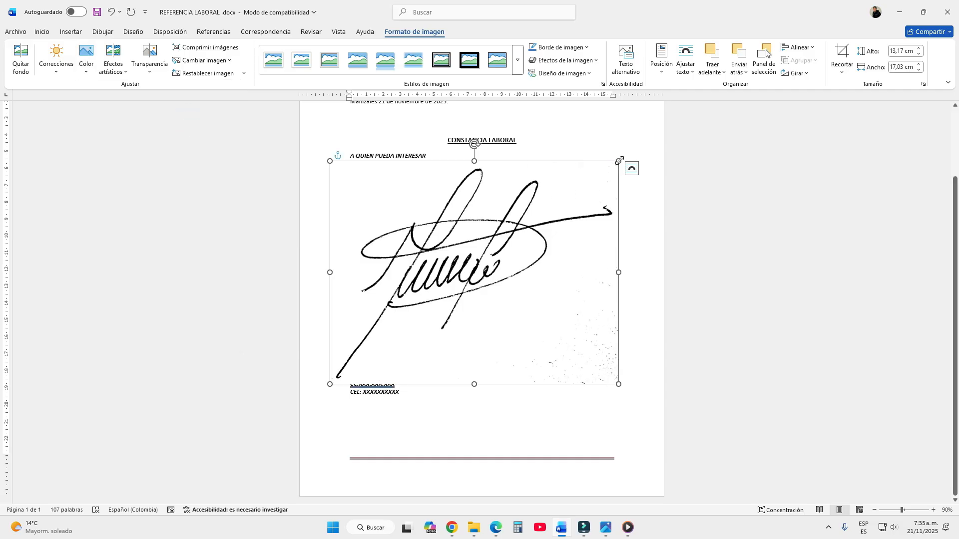
Shrink the signature picture to about a third of its size and move it to the blank area beside Atentamente
key("ctrl+z")
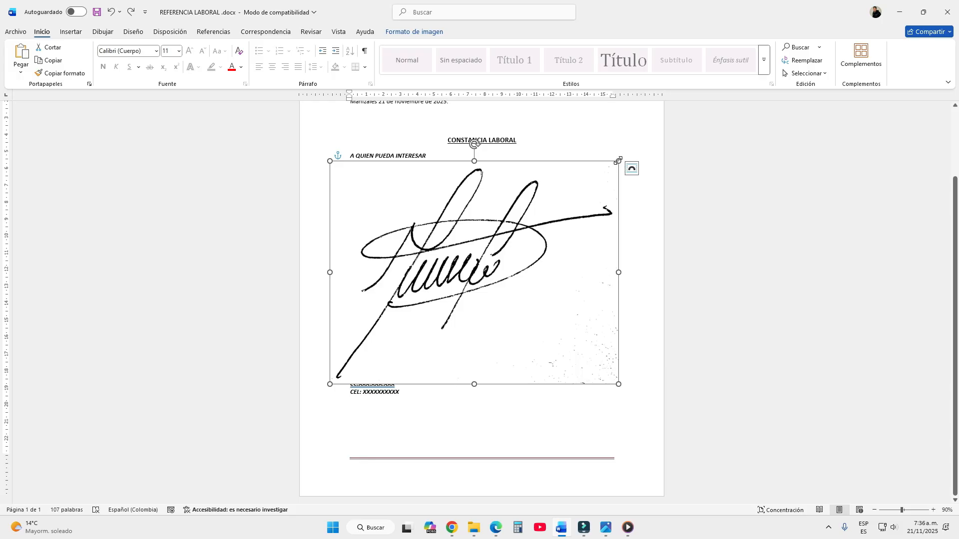
left_click_drag(618, 160, 427, 309)
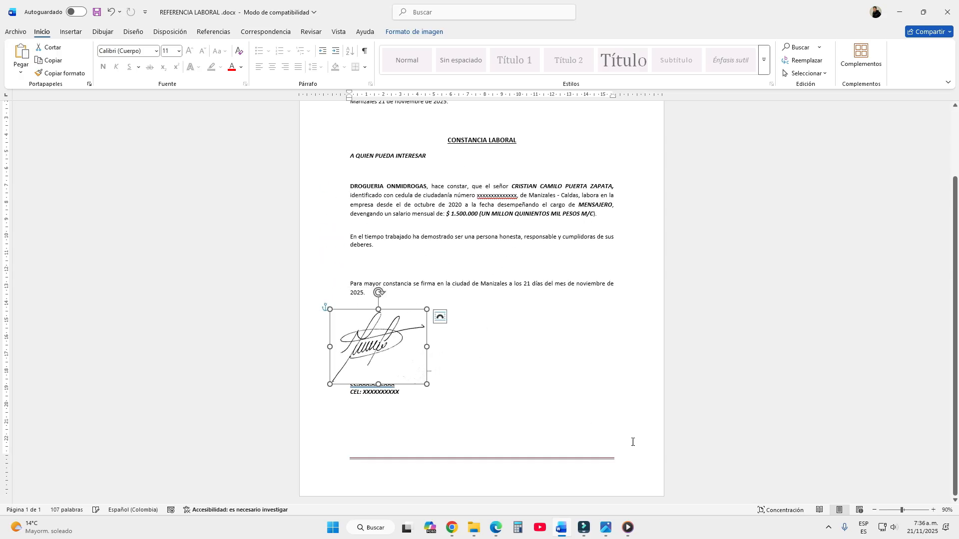
left_click(934, 510)
left_click(934, 510)
left_click(933, 510)
left_click(934, 510)
left_click(933, 510)
left_click(934, 510)
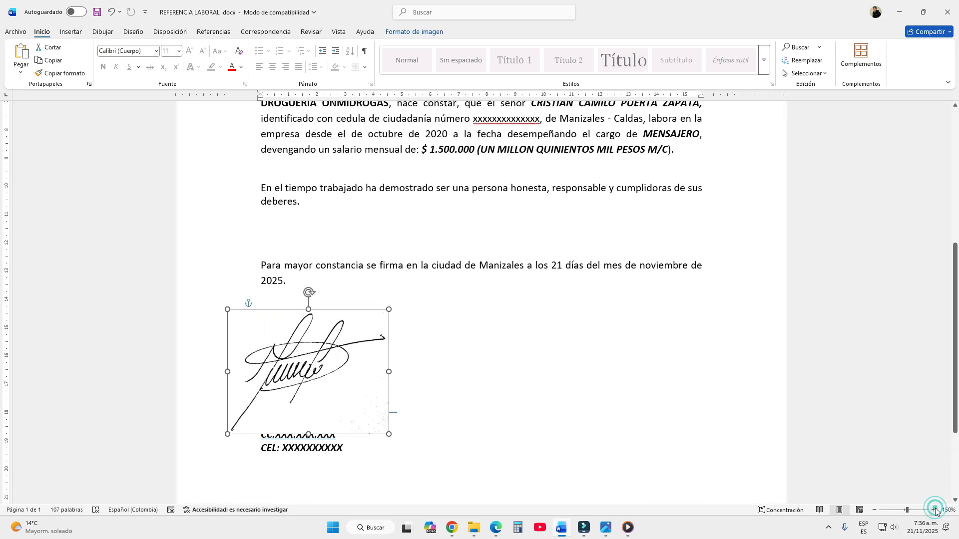
left_click(934, 510)
mouse_move(288, 367)
left_mouse_down()
mouse_move(485, 378)
mouse_move(543, 346)
left_mouse_up()
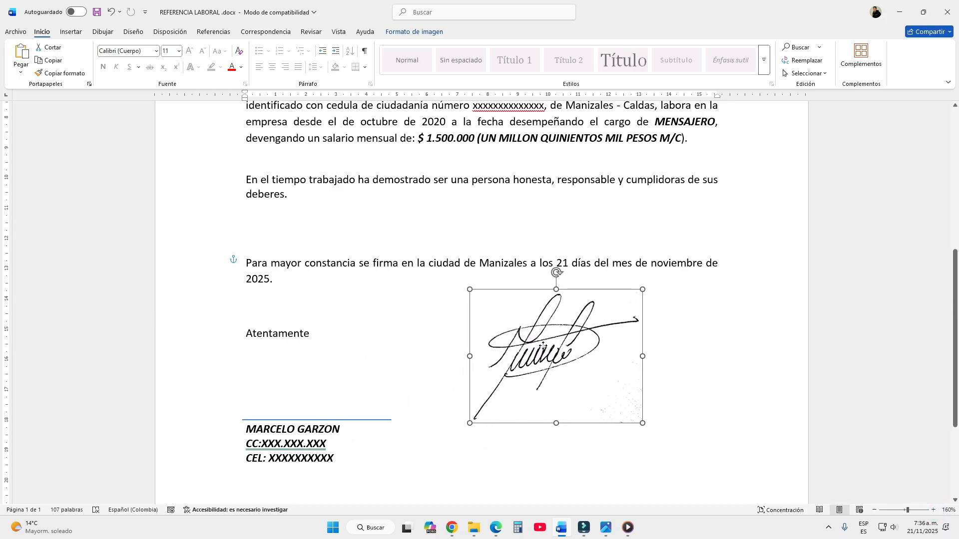
Add two blank lines between Atentamente and the signature line to make room for the signature
left_click(307, 357)
key("Return")
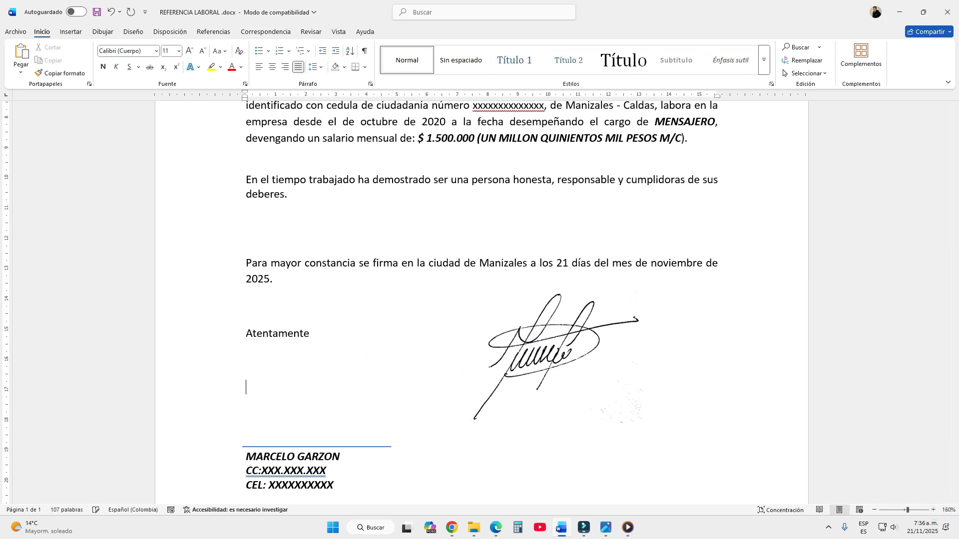
key("Return")
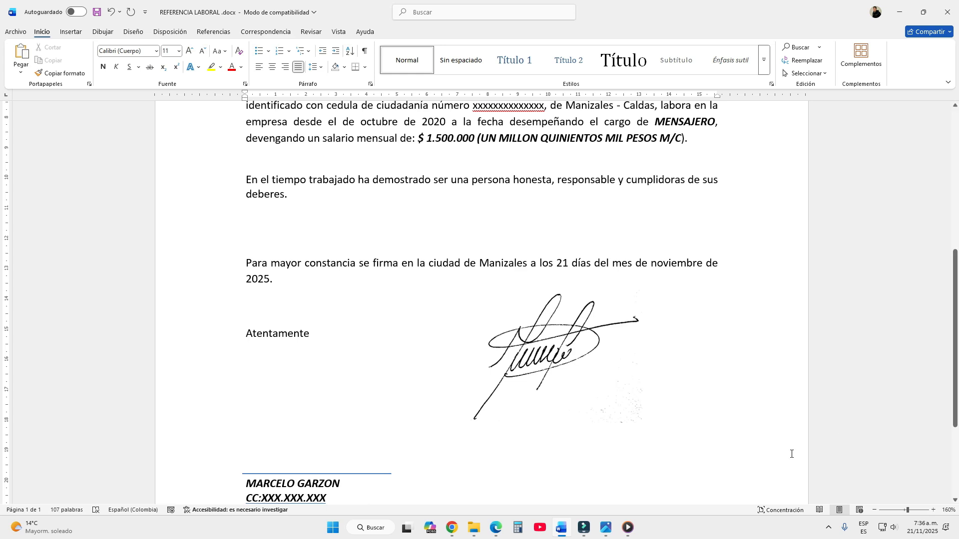
Move the signature picture between Atentamente and the signature line, then deselect it
scroll(944, 375, "down", 3)
mouse_move(569, 258)
left_mouse_down()
mouse_move(550, 245)
mouse_move(438, 289)
mouse_move(283, 290)
mouse_move(295, 288)
left_mouse_up()
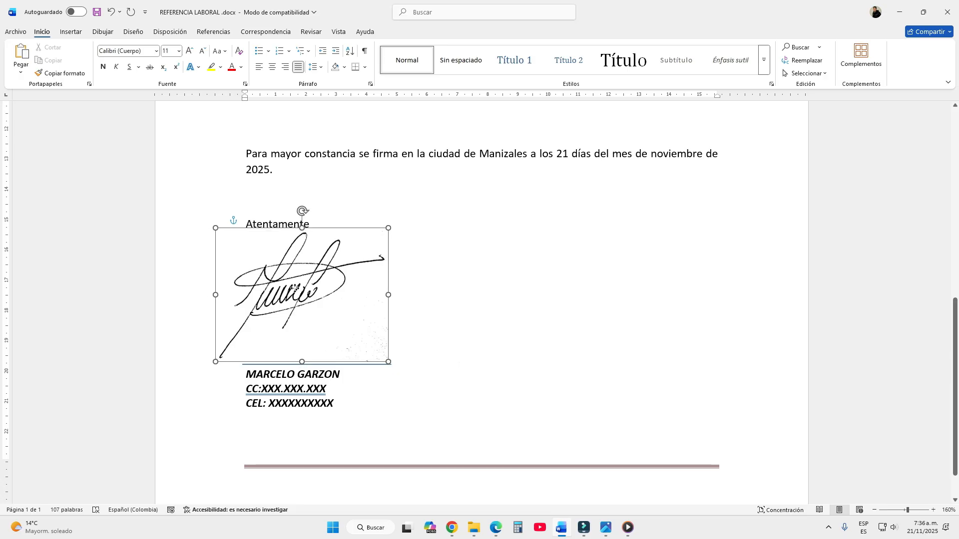
left_click(584, 276)
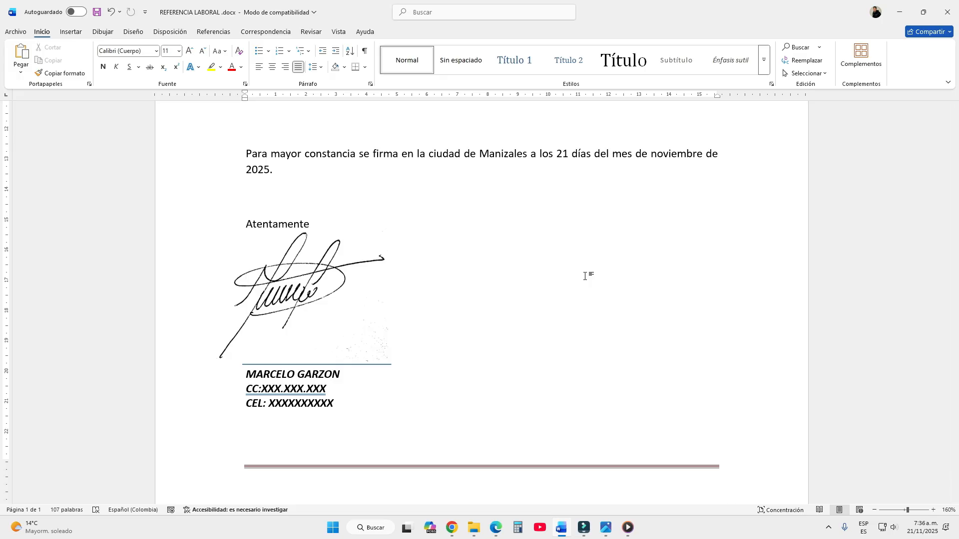
Insert the scanned signature image CamScanner 21-11-25 06.50_1.jpg from the Escritorio folder on this device into the letter
left_click(74, 33)
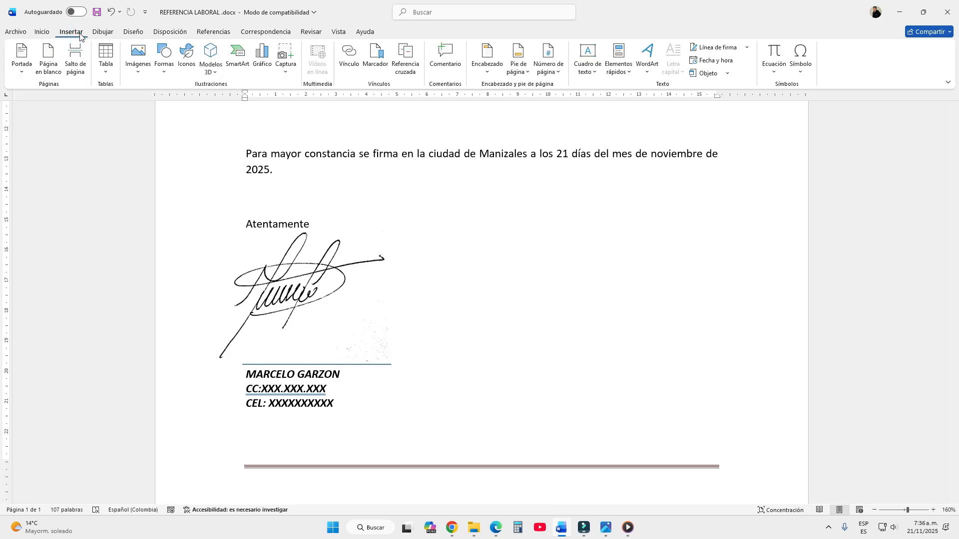
left_click(141, 74)
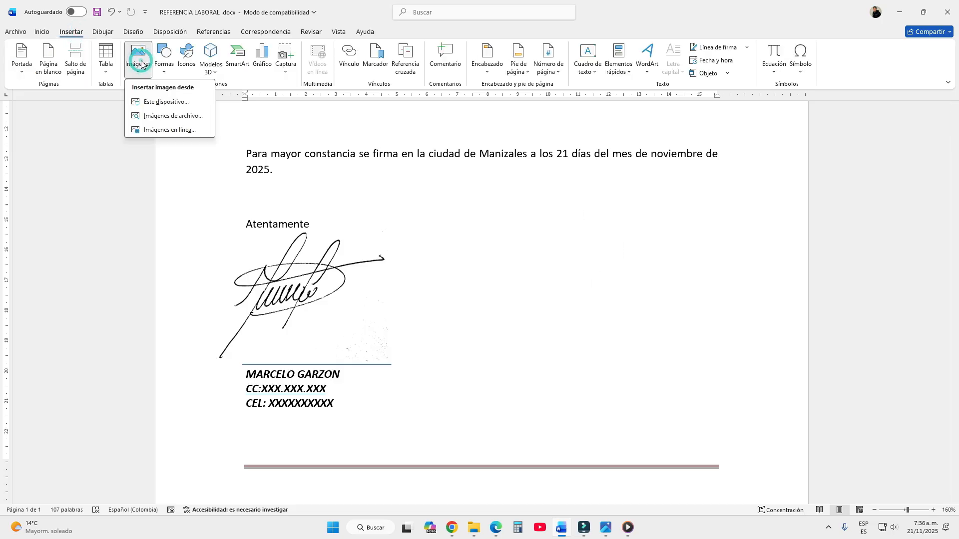
left_click(150, 105)
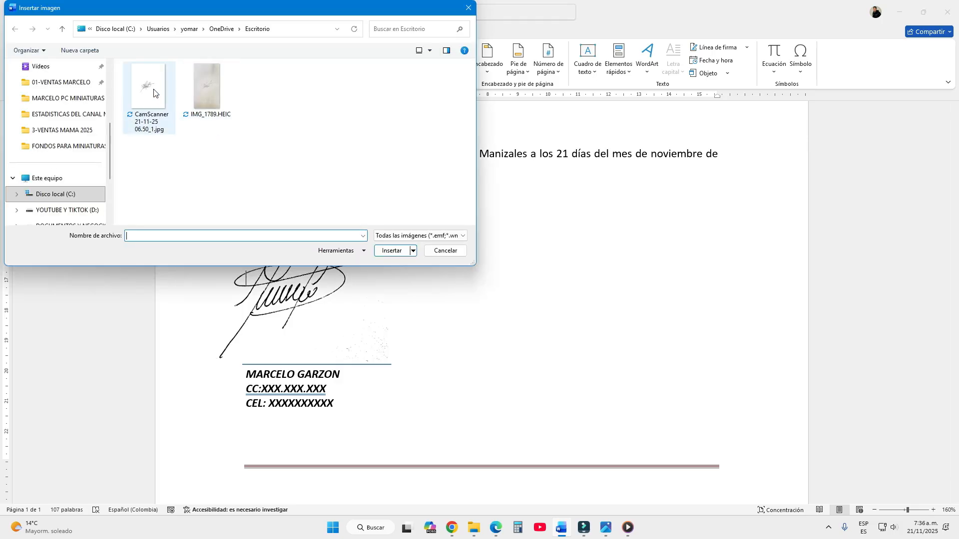
double_click(153, 91)
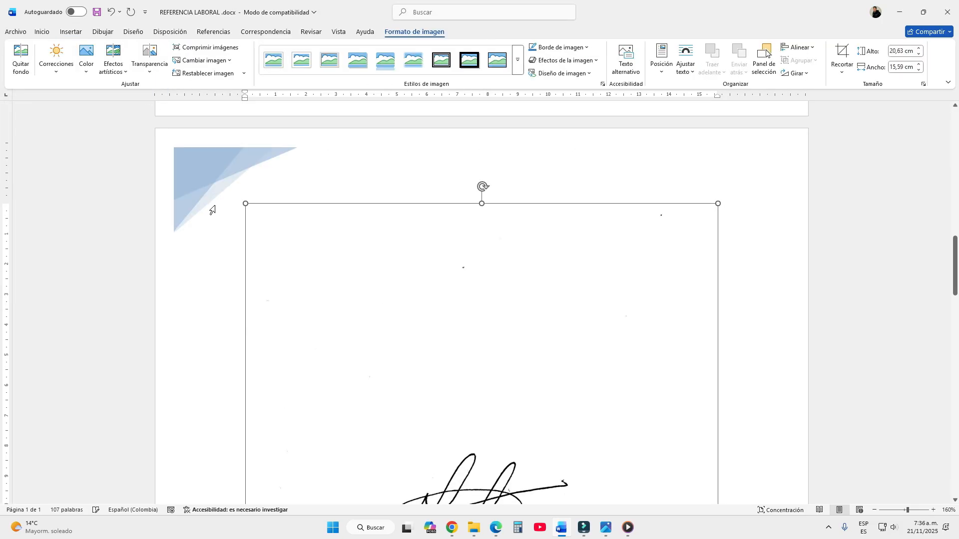
scroll(359, 288, "down", 5)
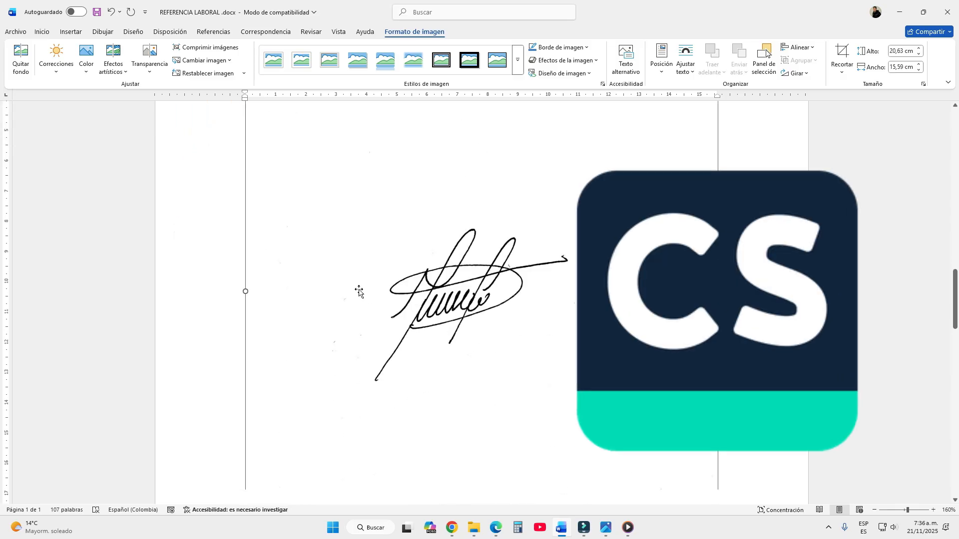
scroll(359, 292, "up", 5)
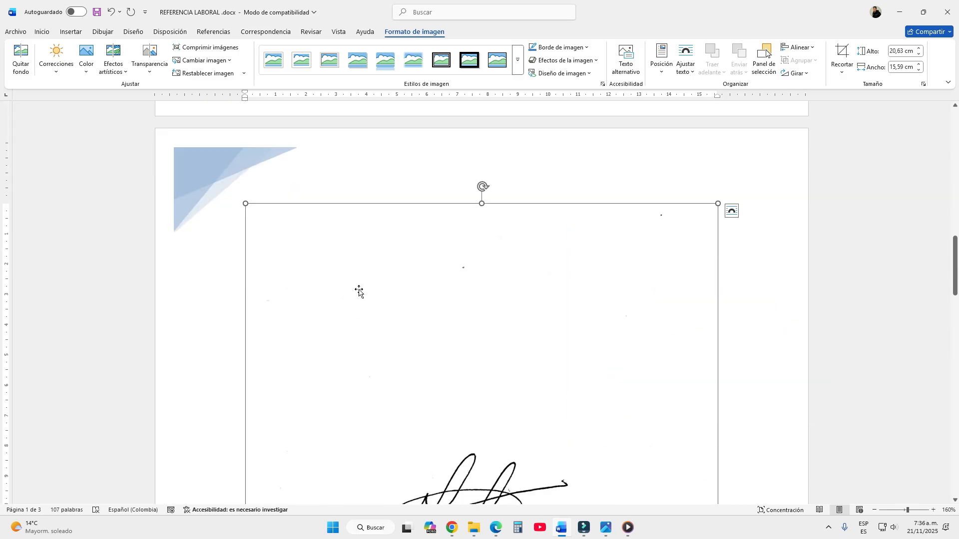
Set the text wrapping of the scanned signature picture to in front of text, with the document shown at 100%
left_click(874, 510)
left_click(874, 510)
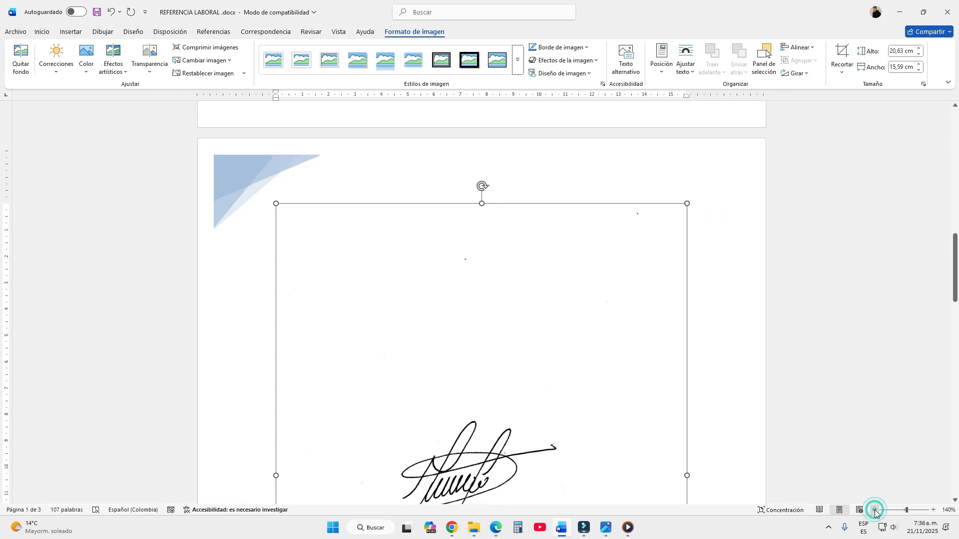
left_click(874, 511)
left_click(874, 510)
left_click(874, 511)
left_click(874, 511)
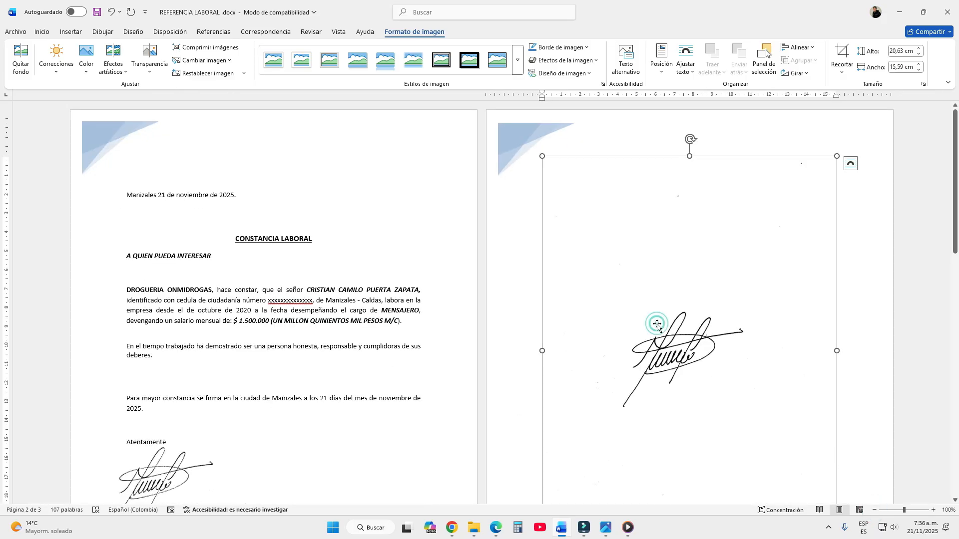
left_click(693, 75)
left_click(706, 177)
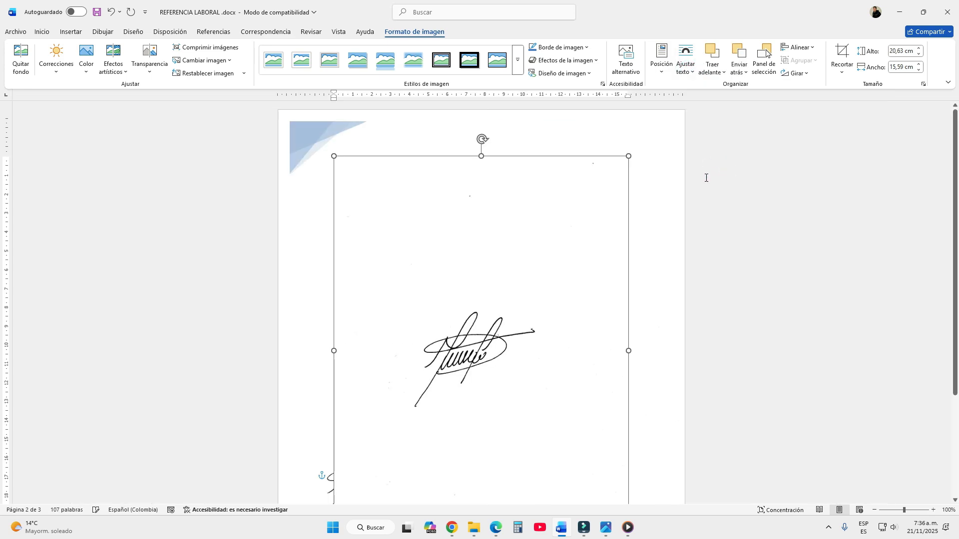
Crop away the blank area above the signature in the scanned picture, to a picture height of about 13.8 cm
left_click(844, 55)
left_click_drag(481, 156, 475, 282)
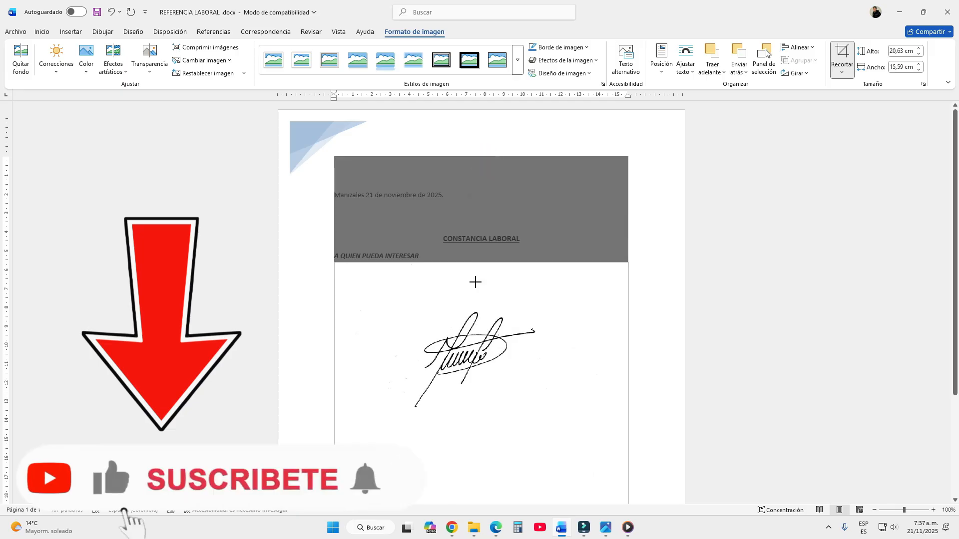
scroll(523, 358, "down", 4)
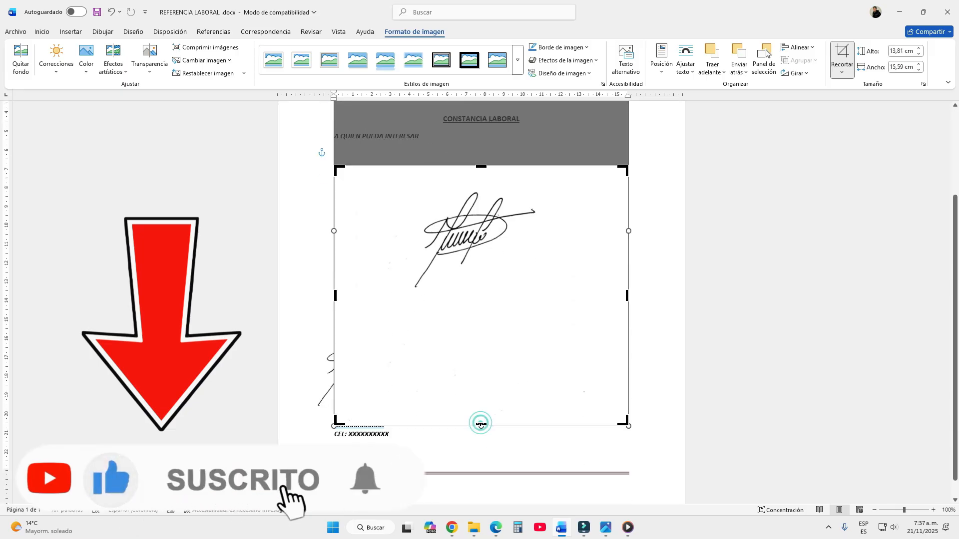